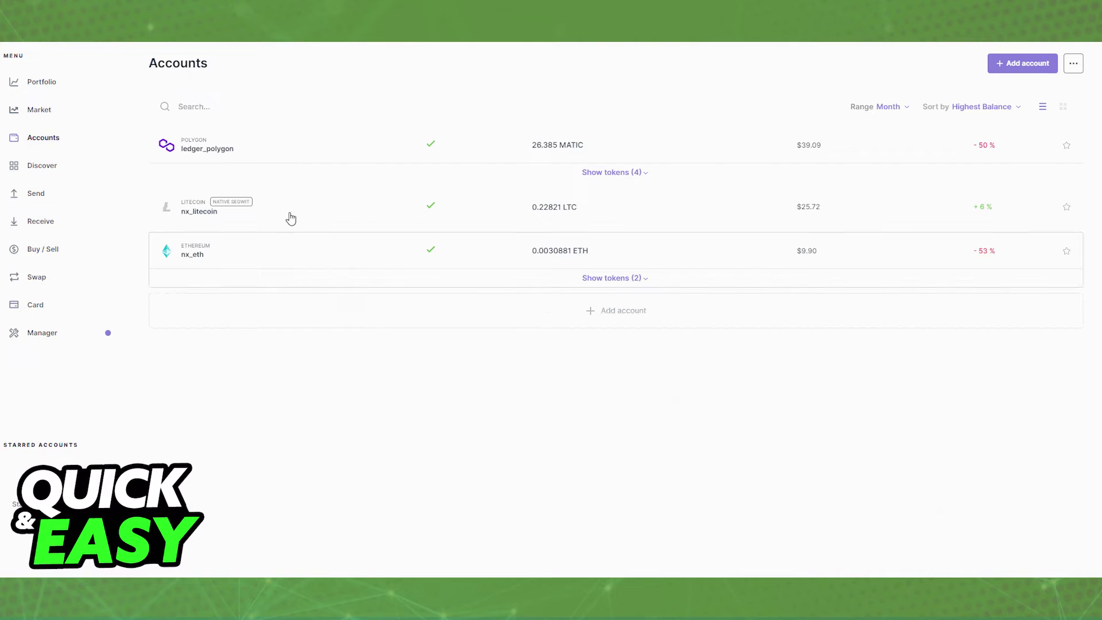
# Copy the verified receive address of the ledger_polygon account and close the Receive flow.
pyautogui.click(307, 145)
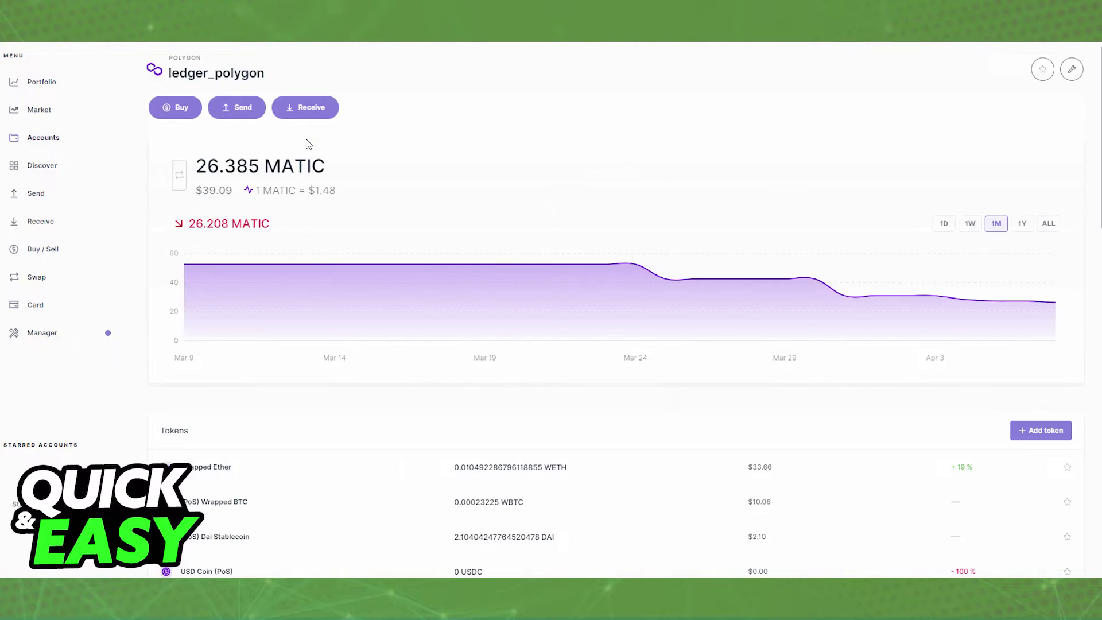
pyautogui.click(309, 107)
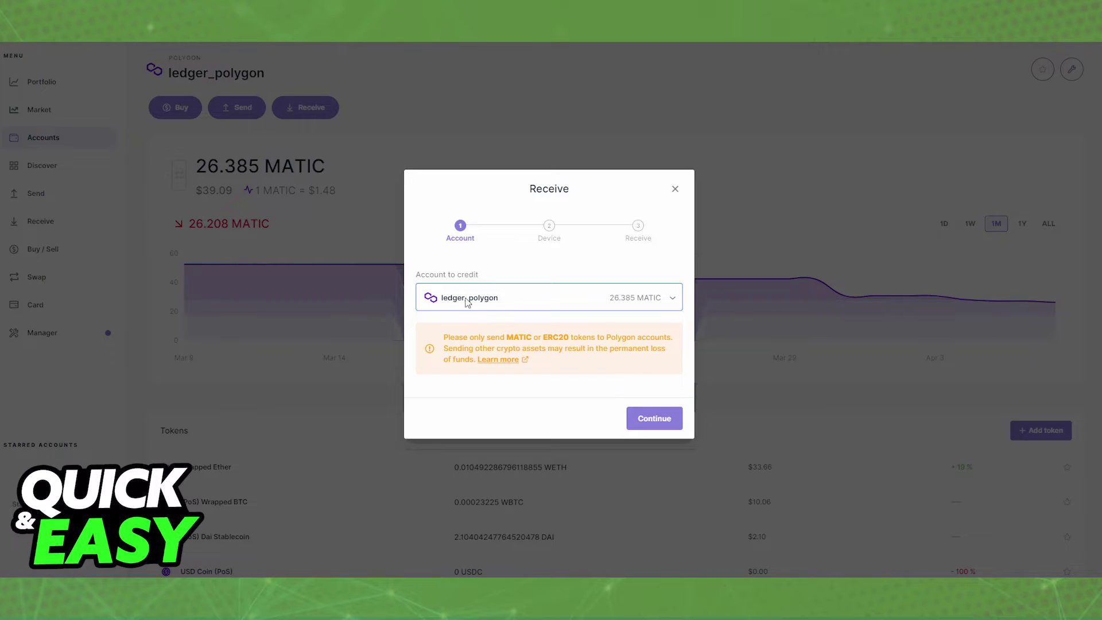
pyautogui.click(659, 419)
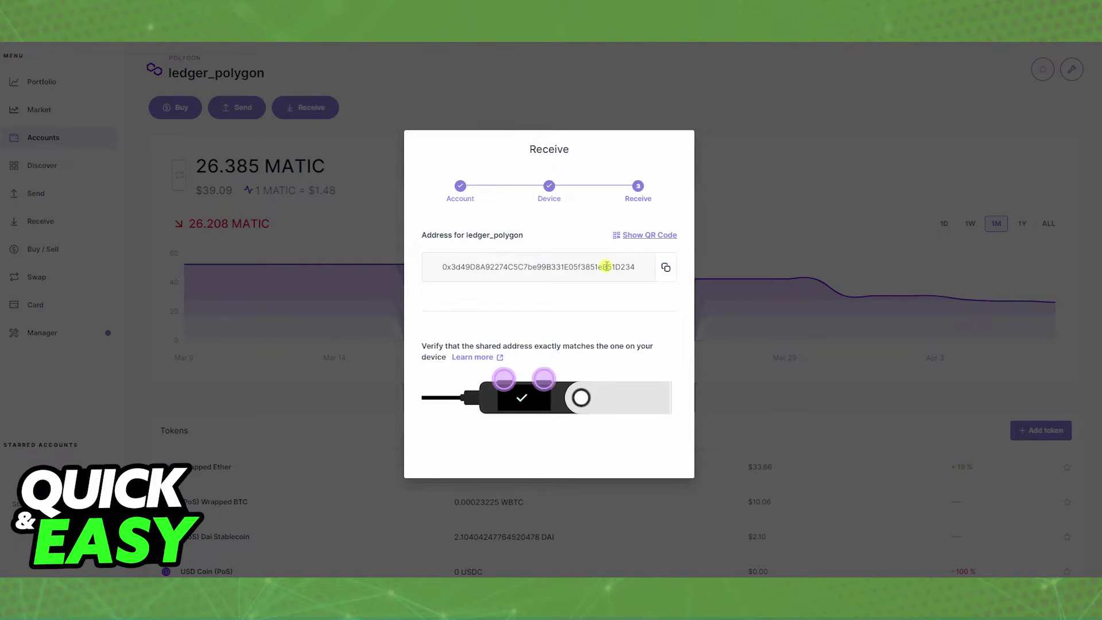
pyautogui.doubleClick(612, 267)
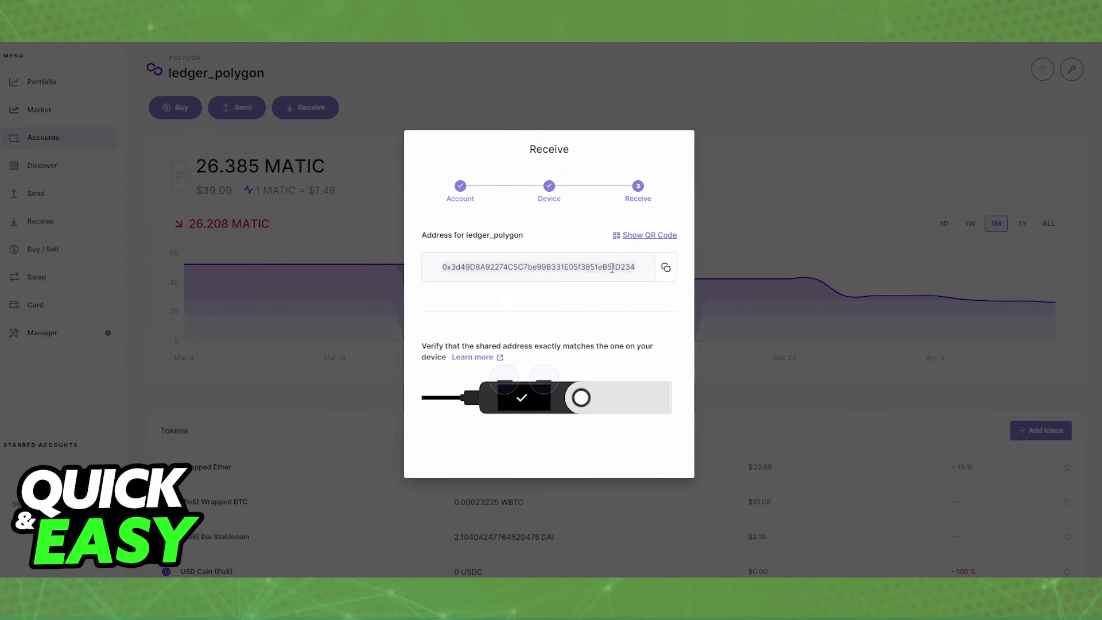
pyautogui.click(668, 269)
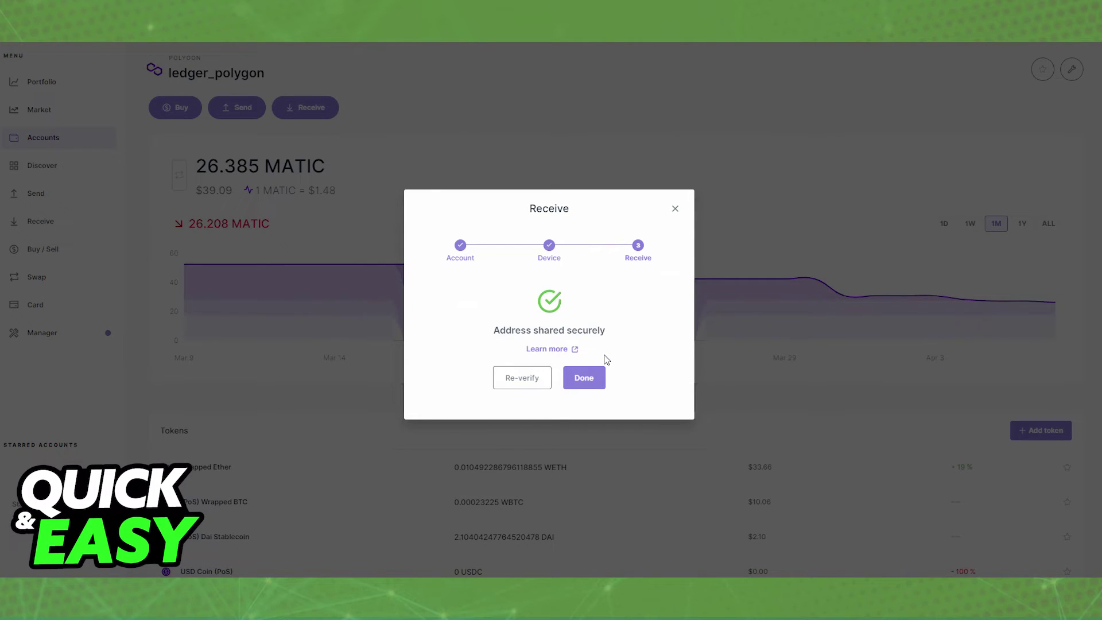
pyautogui.click(599, 375)
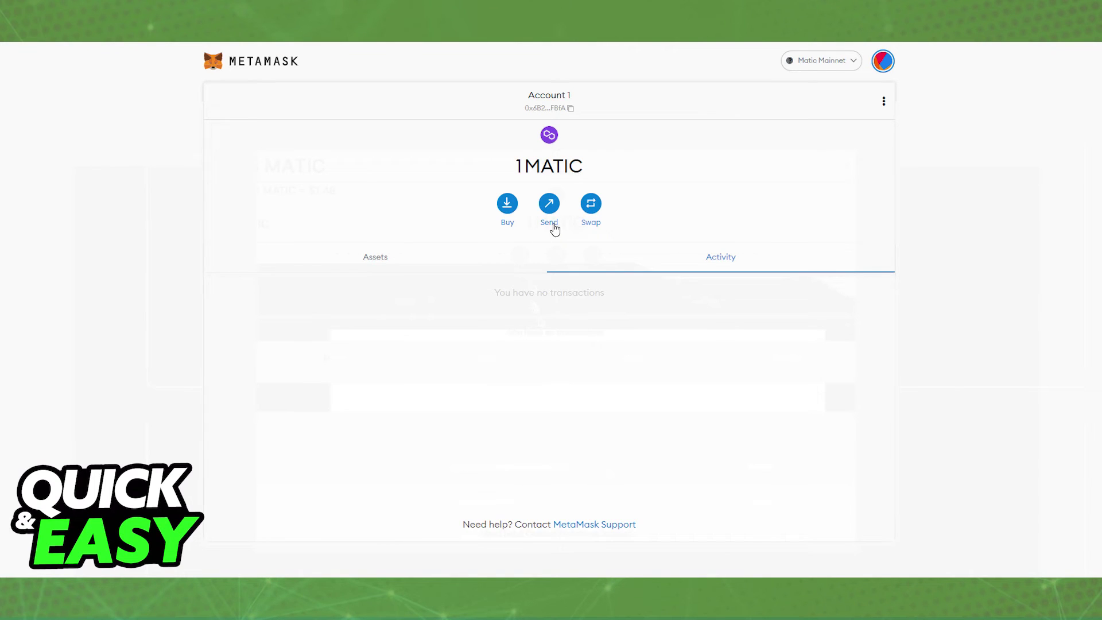
# Start a MetaMask MATIC send to Ledger 1 and clear the zero amount field.
pyautogui.click(555, 215)
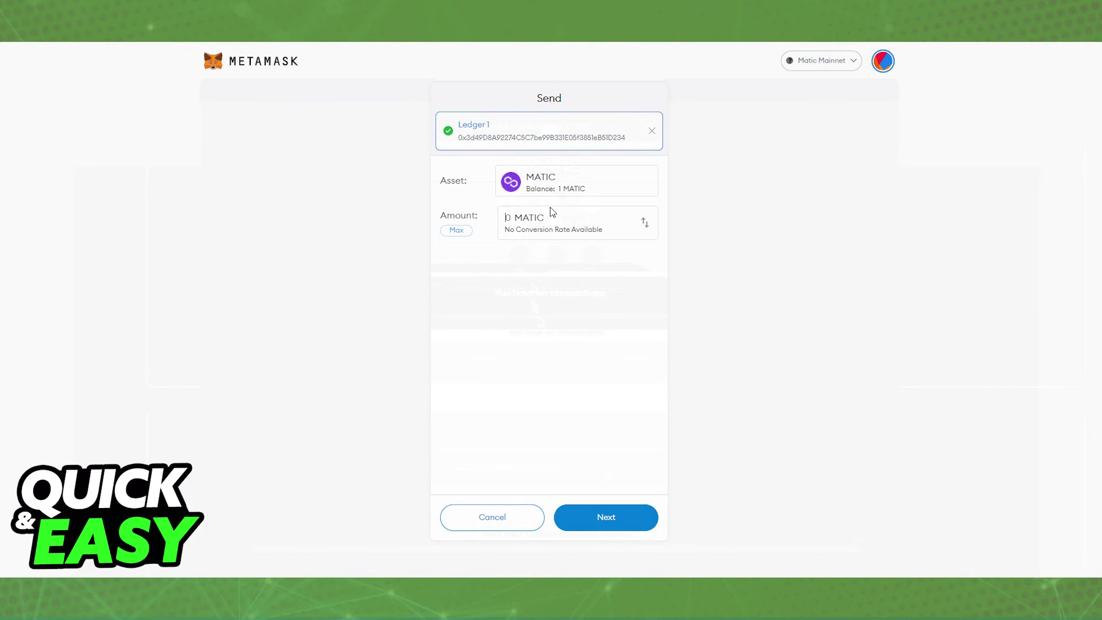
pyautogui.click(511, 217)
pyautogui.press('BackSpace')
pyautogui.write('0.9')
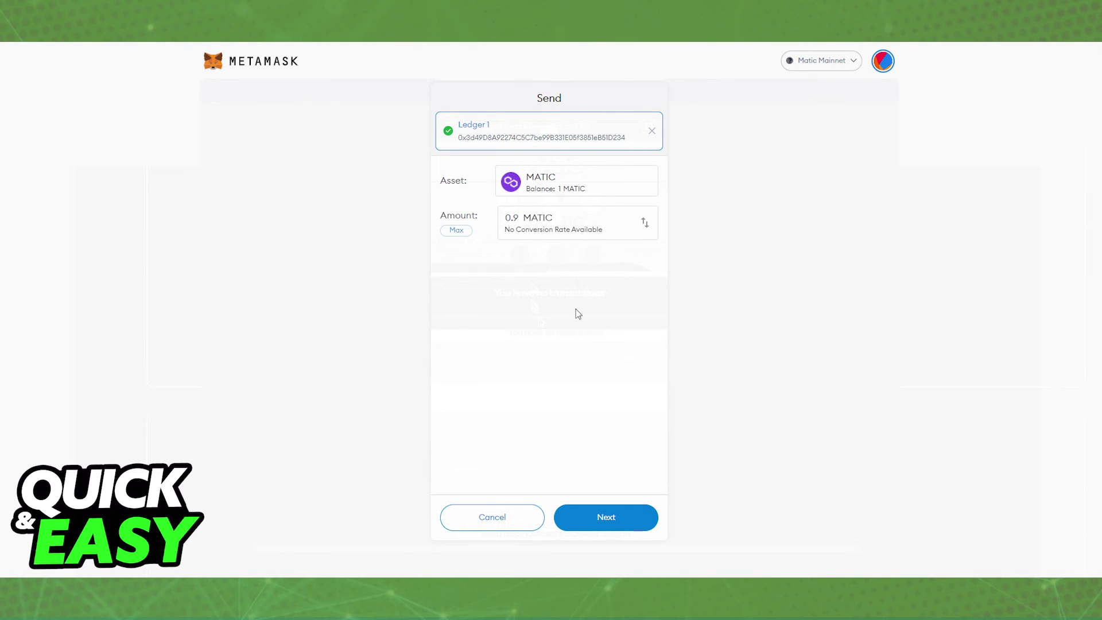